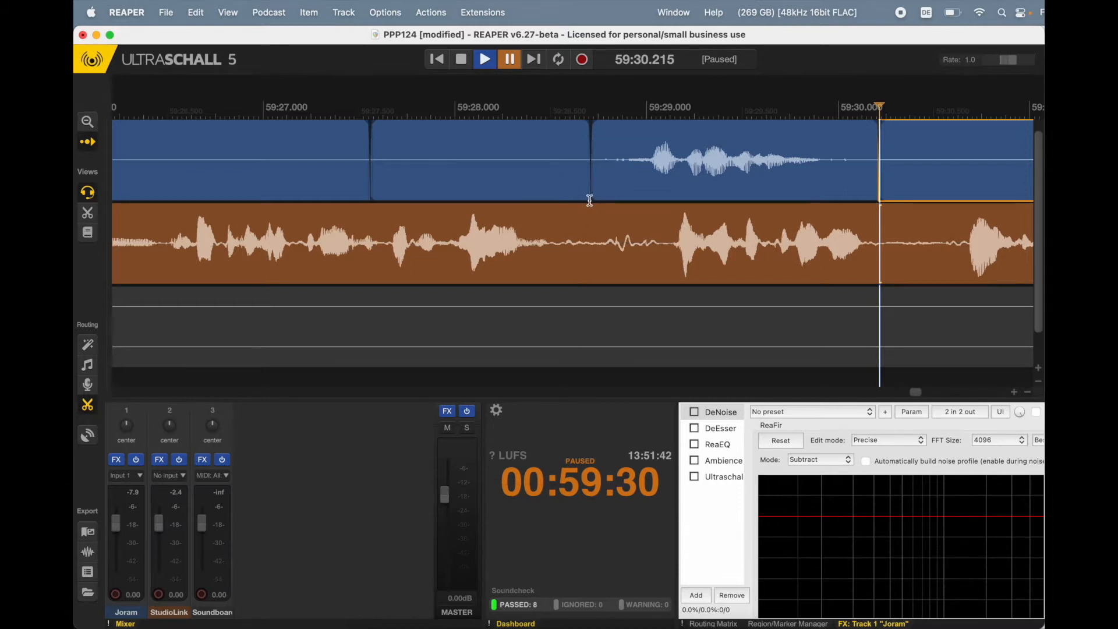
Step: Undo the last two splits, then cut the top track's item at about 59:28.685 and delete the piece before the cut
key(super+z)
key(super+z)
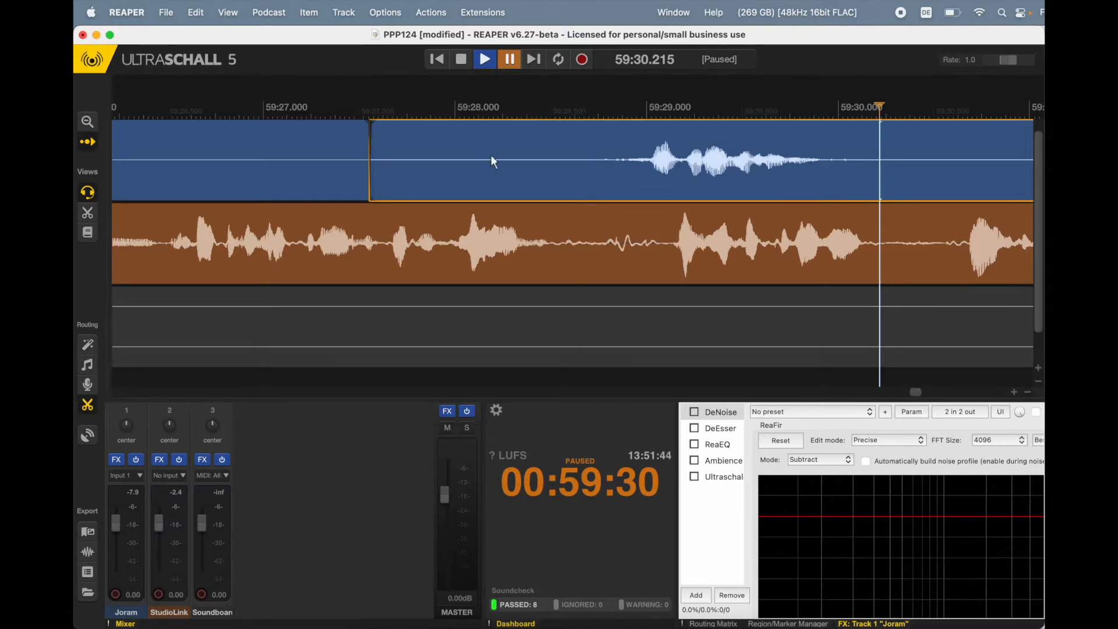
alt+shift+click(586, 155)
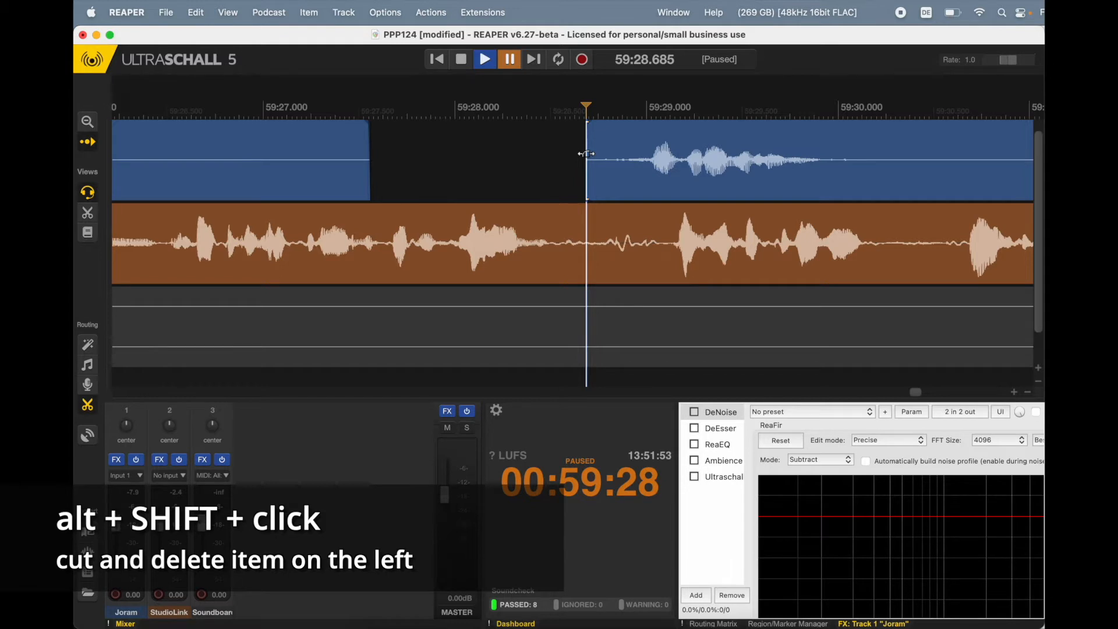
Step: Split the top track's item after the speech at about 59:30.152 and move the isolated speech clip about 0.7 s earlier
alt+click(866, 160)
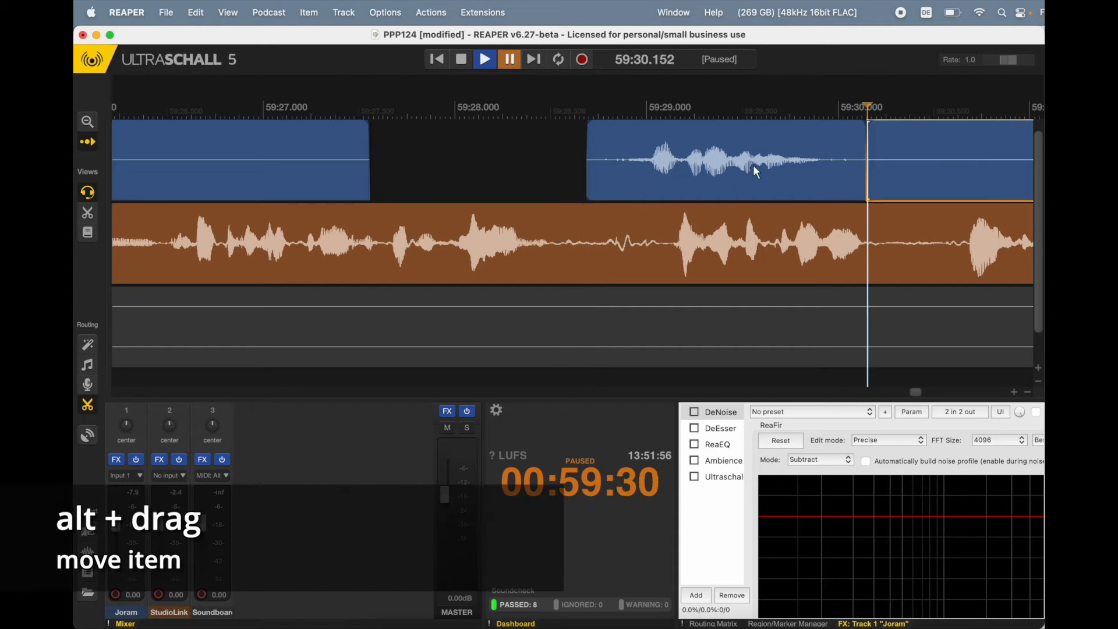
drag(755, 169, 628, 170)
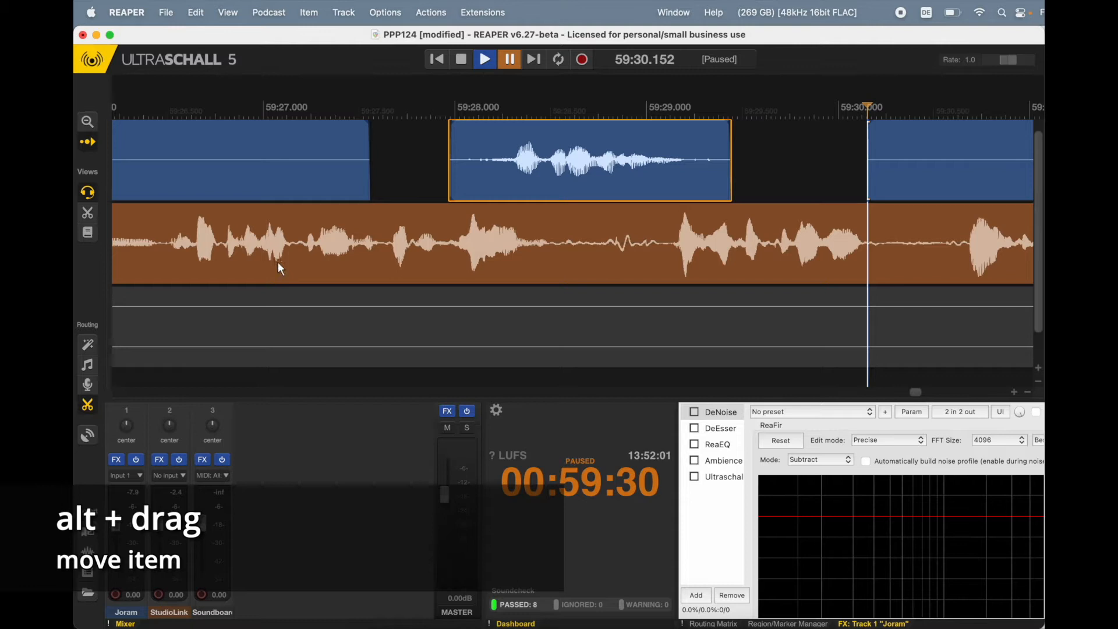
Step: Play back the moved speech clip together with the StudioLink track, starting shortly before 59:27.5
click(357, 243)
key(space)
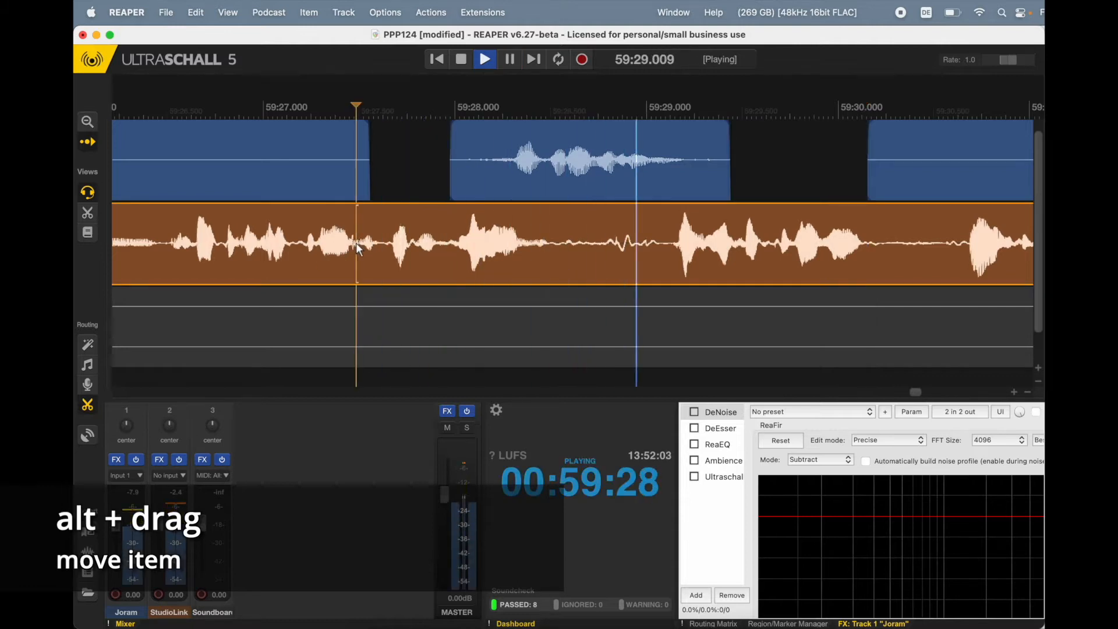
key(ctrl+space)
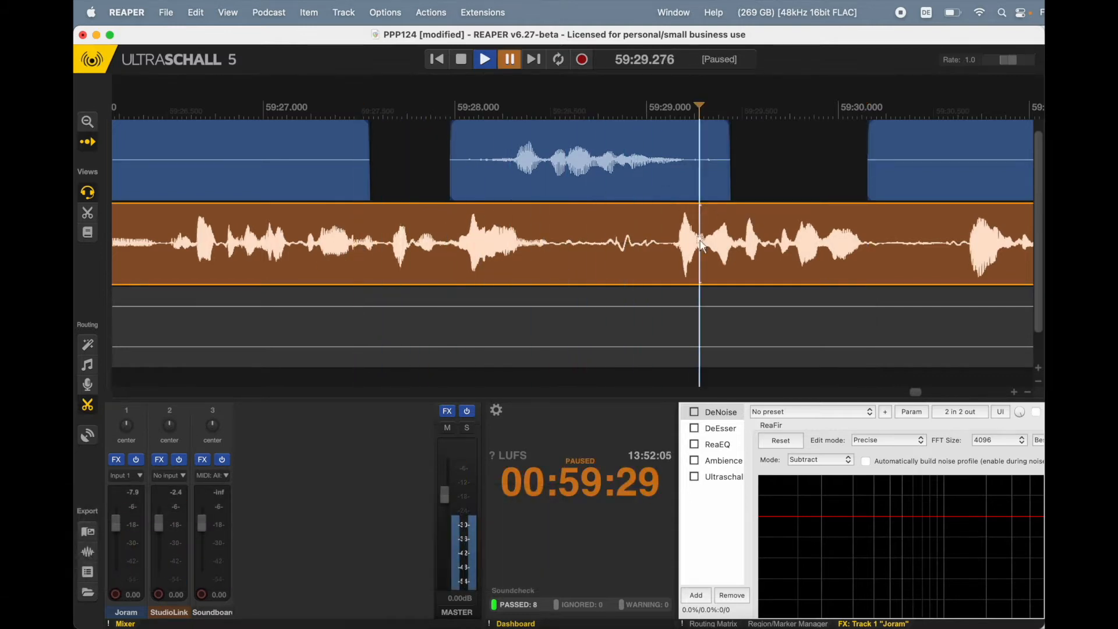
Step: Find the word by listening and mute about 0.2 s of the StudioLink track starting at about 59:29.468
scroll(715, 242, right, 3)
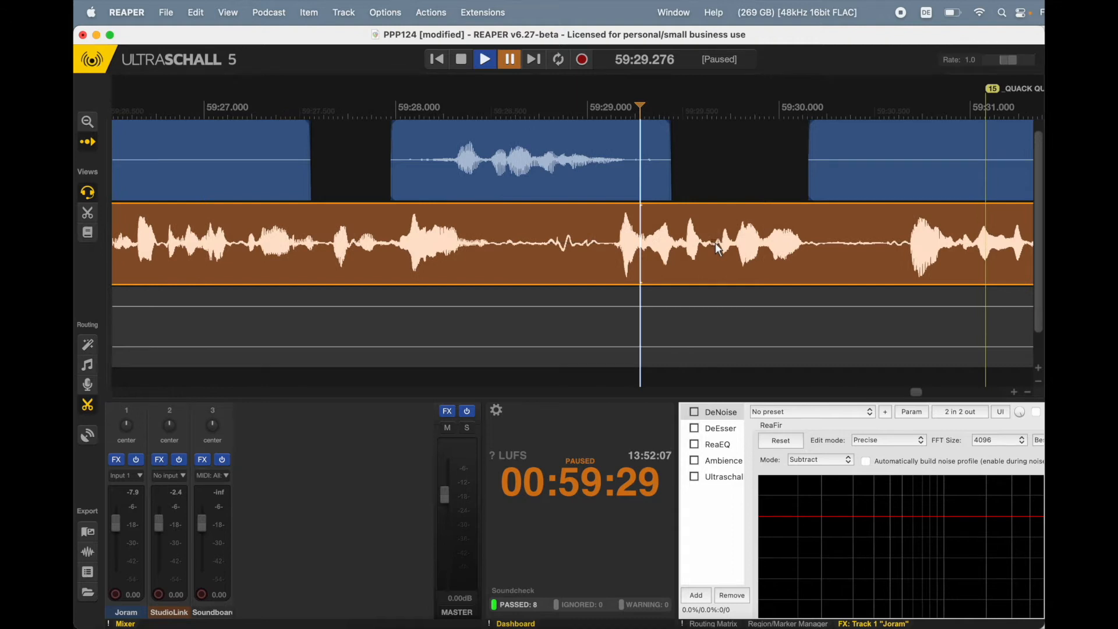
scroll(652, 258, right, 1)
key(space)
key(space)
click(652, 245)
key(space)
key(space)
drag(656, 248, 696, 249)
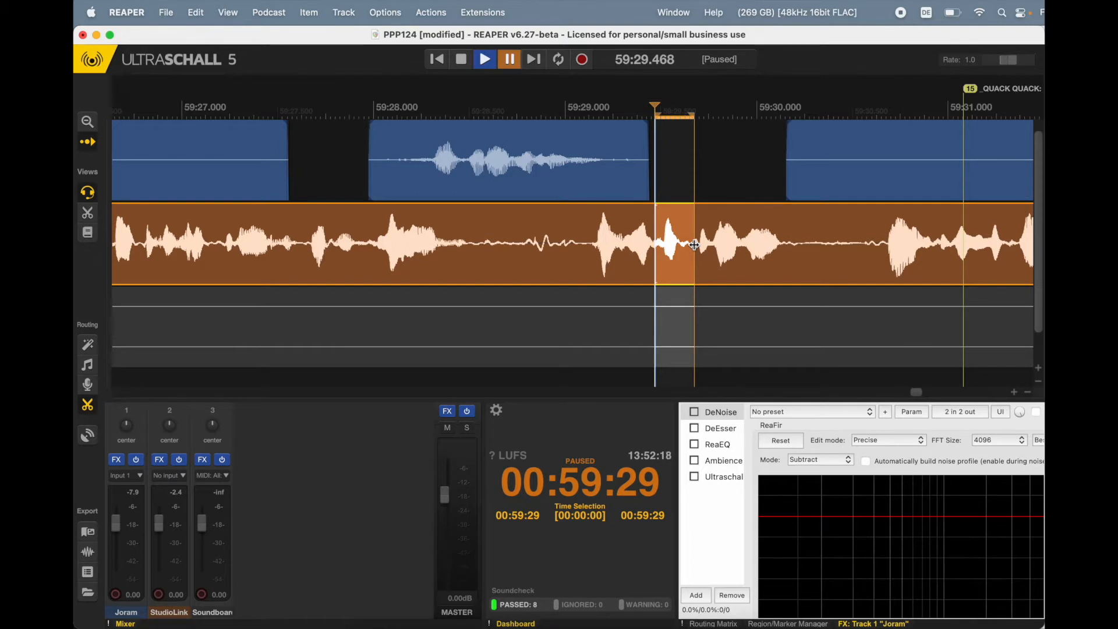
key(y)
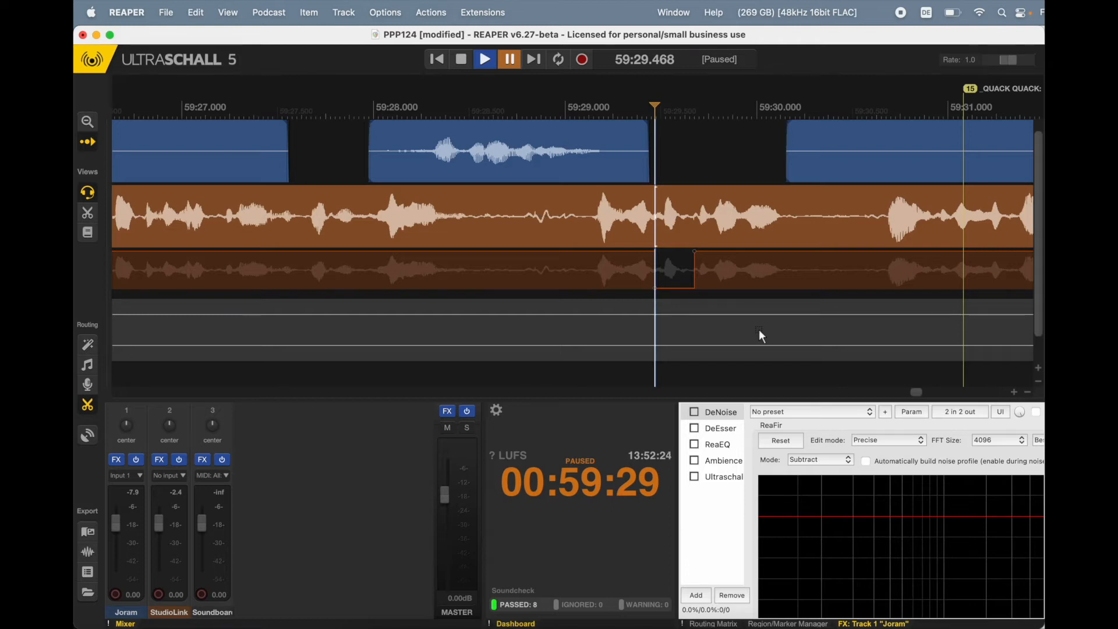
Step: Clear the Soundboard track's item between about 59:29.127 and 59:30.405 and insert Quack 2.mp3 in the gap, beneath the muted word
click(589, 317)
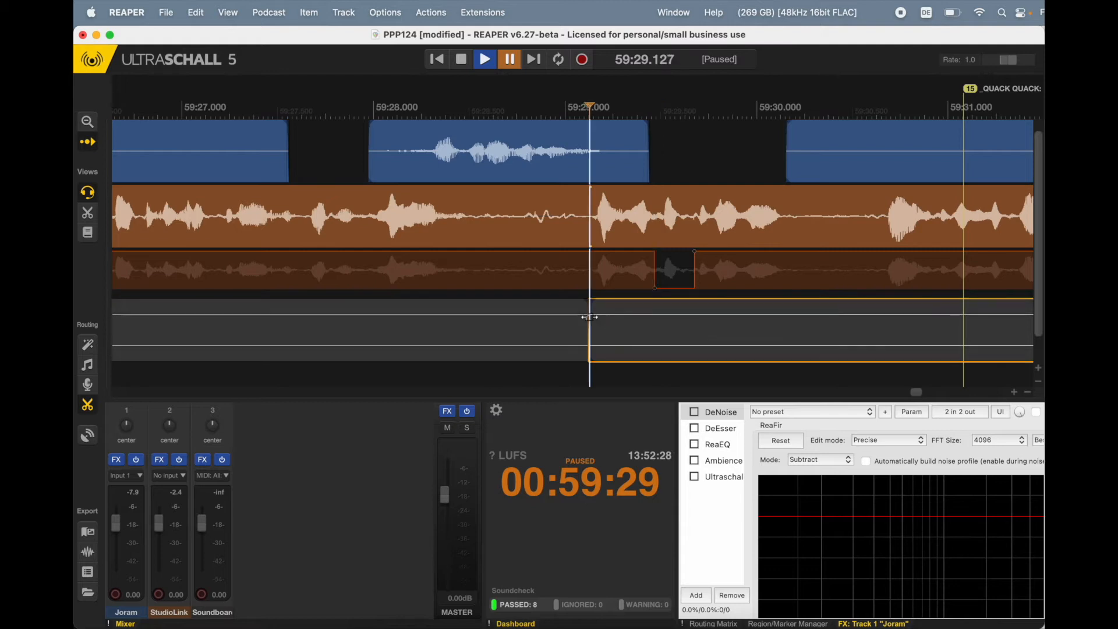
alt+click(835, 324)
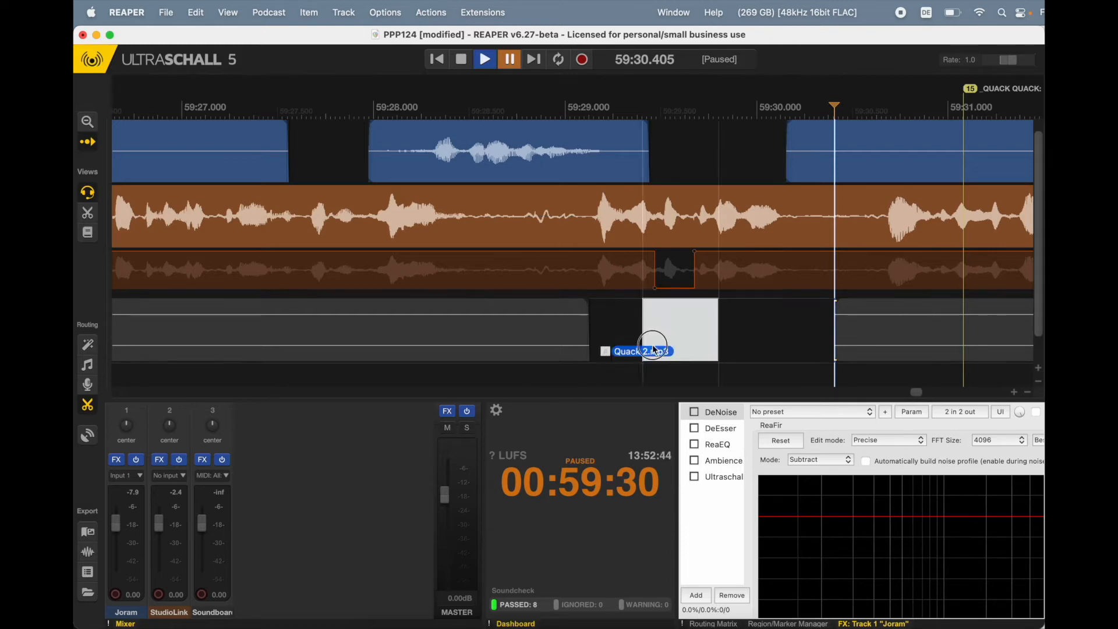
drag(641, 348, 636, 331)
Step: Play the edit from about 59:28.650 to hear the inserted sound in place of the muted word
click(498, 204)
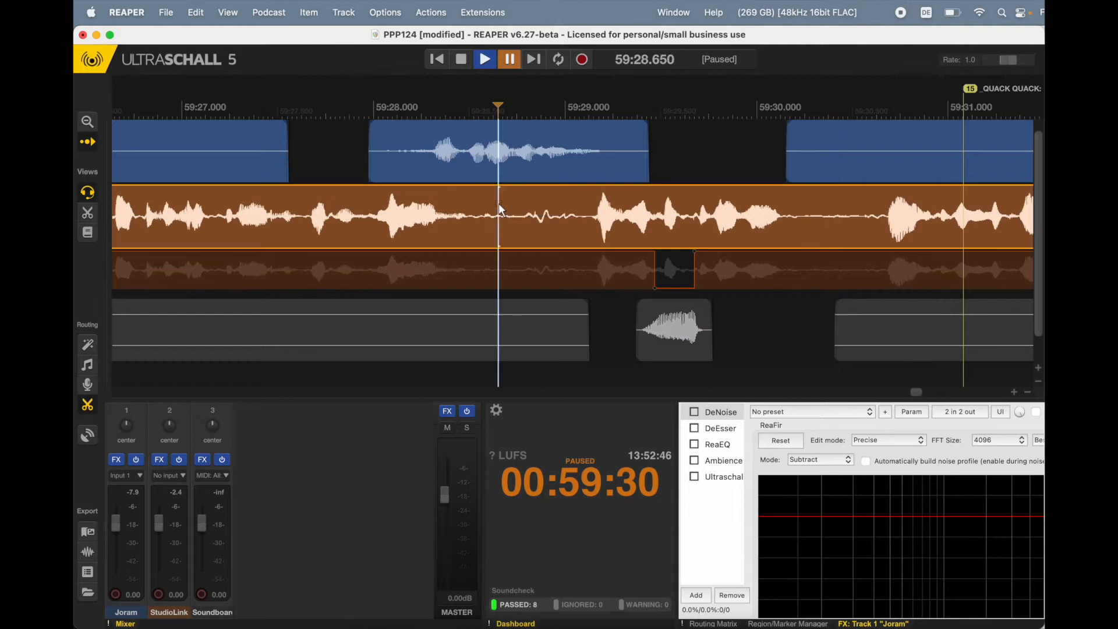
key(space)
key(space)
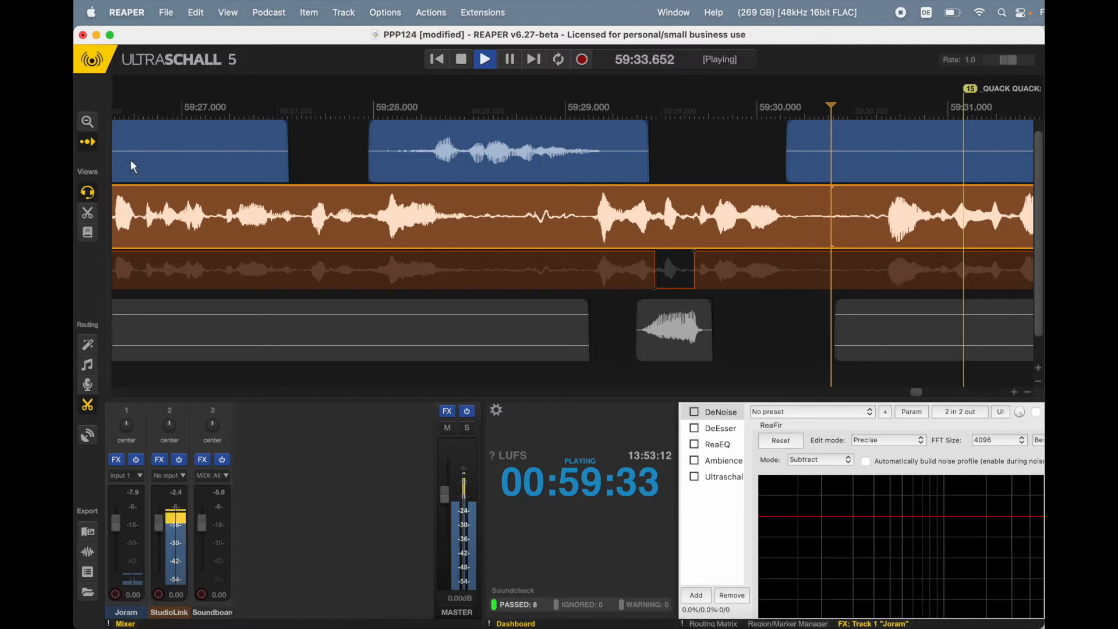
key(space)
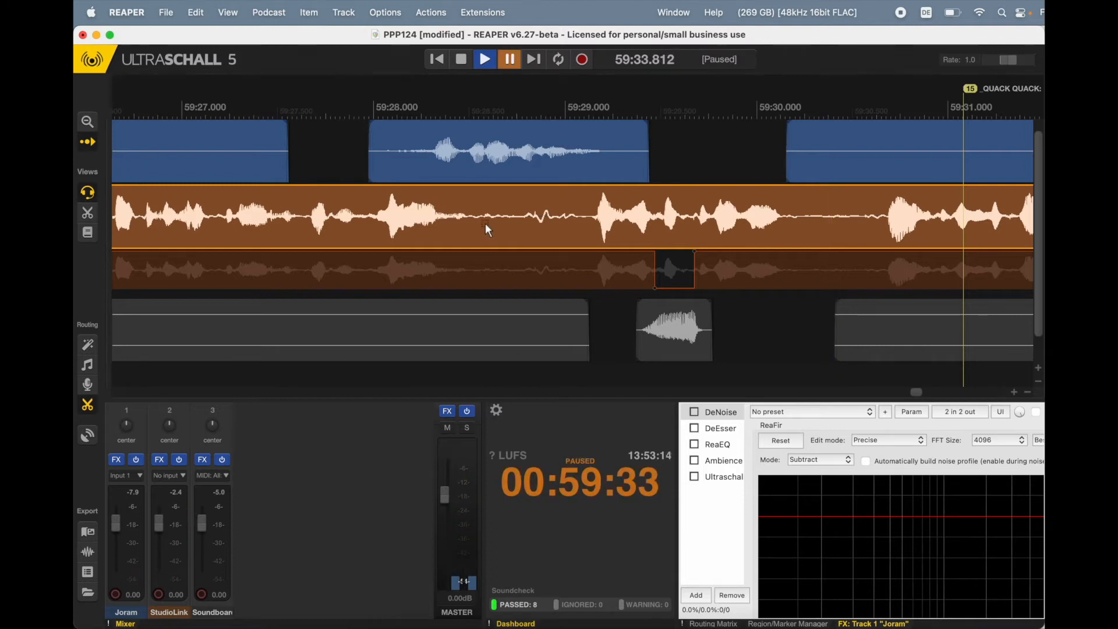
Step: Toggle Follow mode while playing the timeline to compare how the view tracks the playhead, then pause playback
click(85, 144)
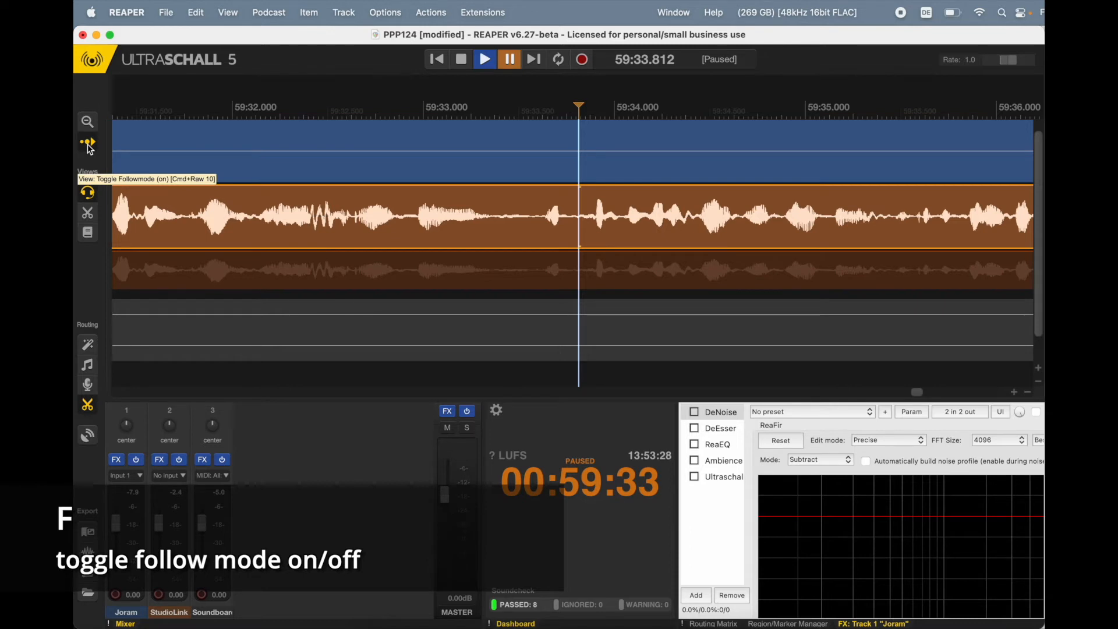
key(space)
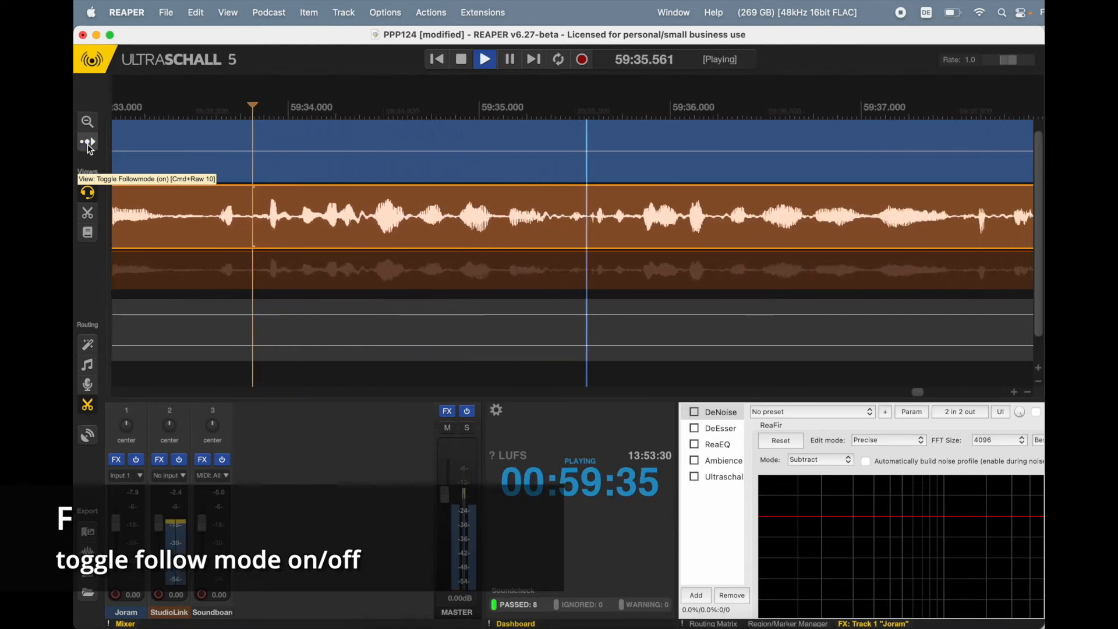
click(89, 148)
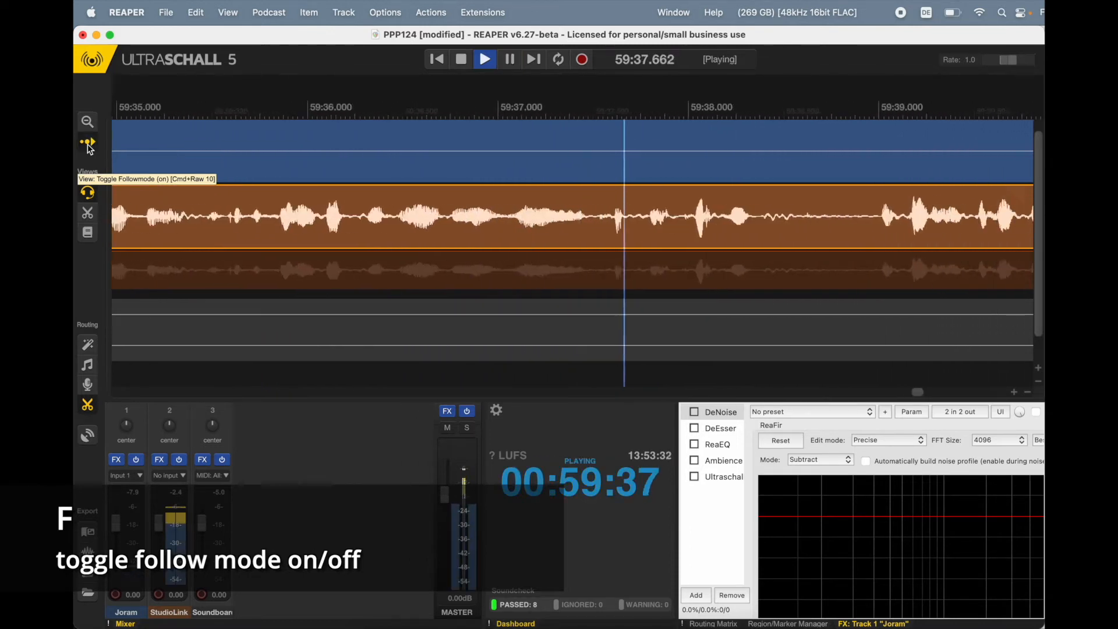
key(space)
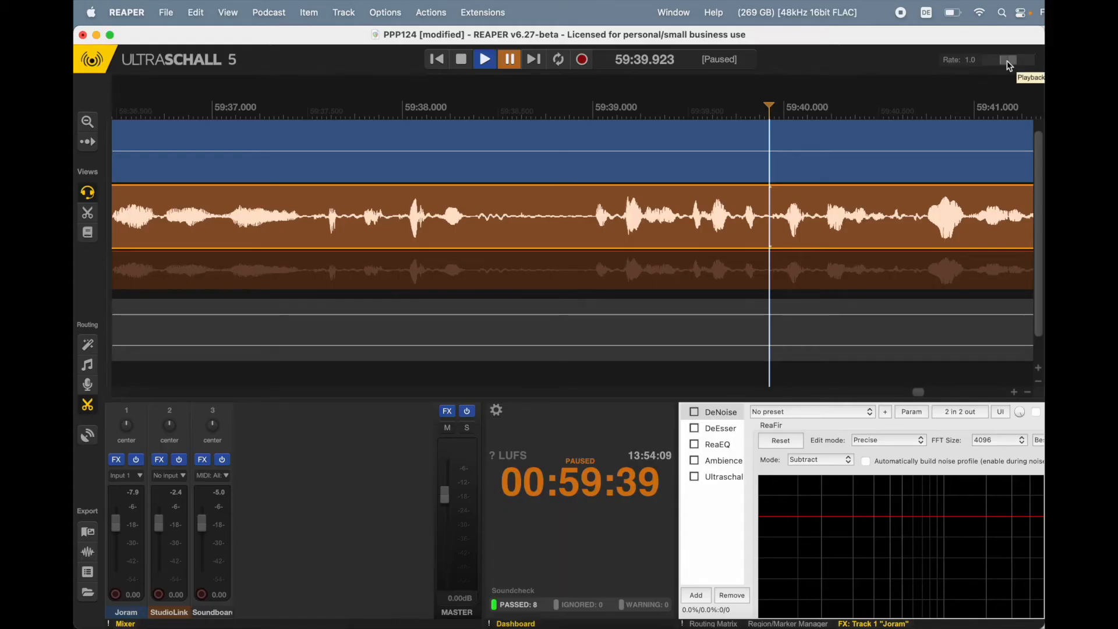
Step: Raise the playback rate to about 1.297 and play a short passage from about 59:39.404
mouse_move(1009, 65)
mouse_down()
mouse_move(994, 66)
mouse_move(1019, 60)
mouse_up()
click(671, 218)
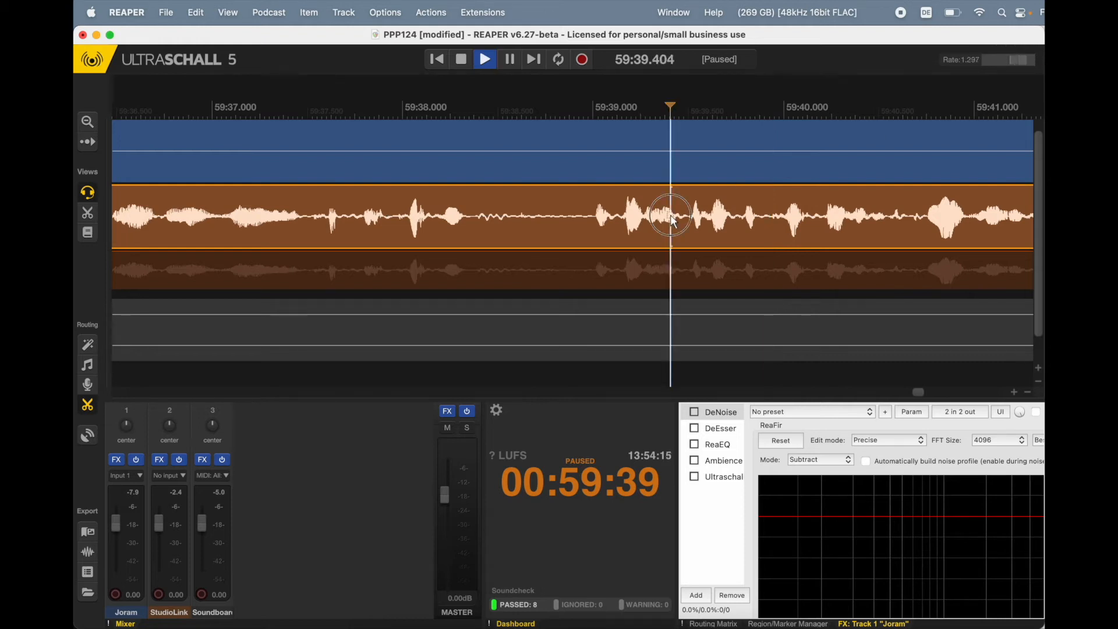
key(space)
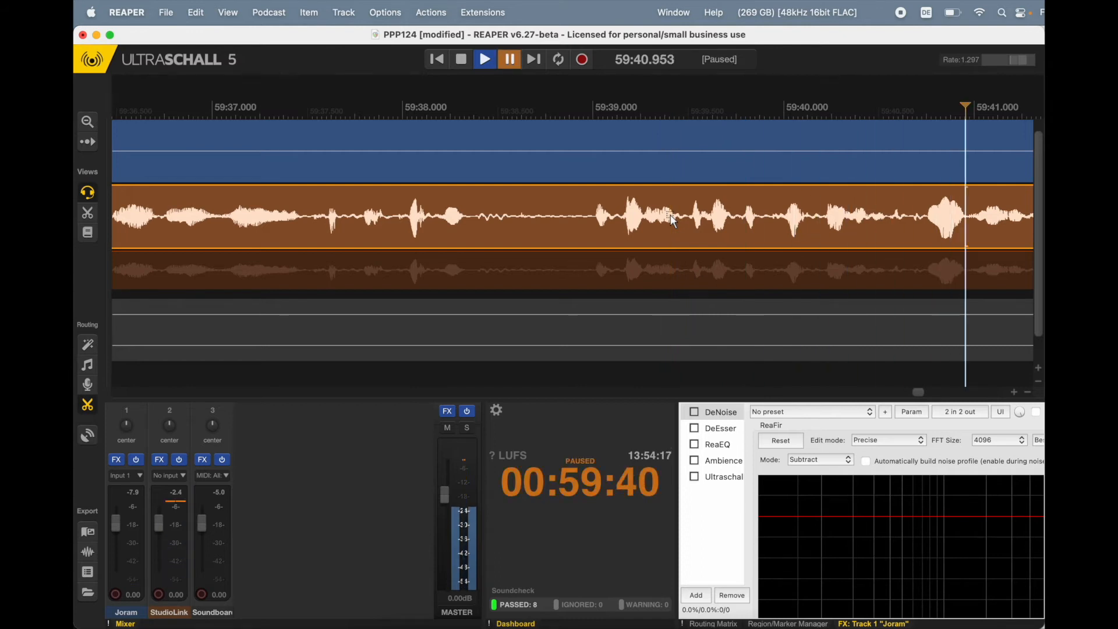
Step: Set the playback rate to 1.3 and listen to the StudioLink track from just before 59:39.5
click(968, 62)
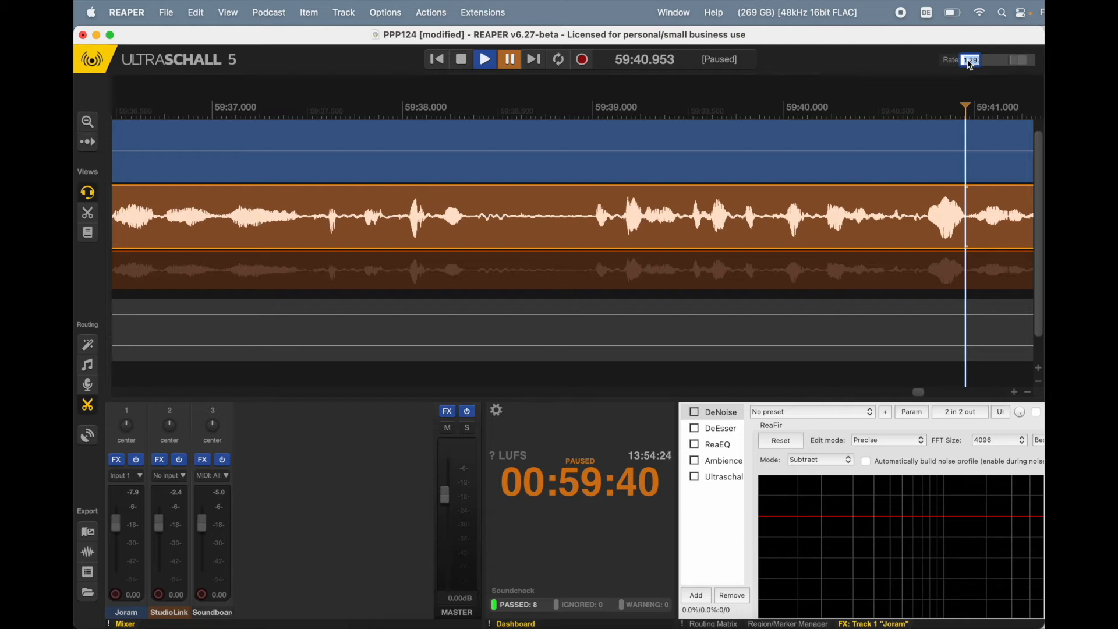
text(1)
key(Return)
click(682, 220)
key(space)
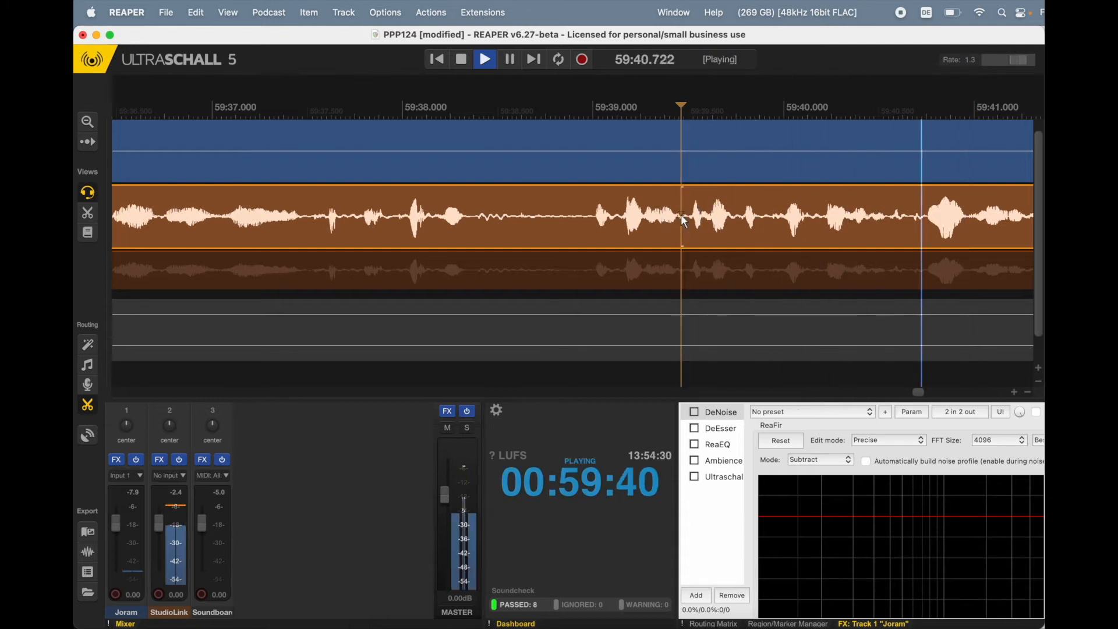
key(space)
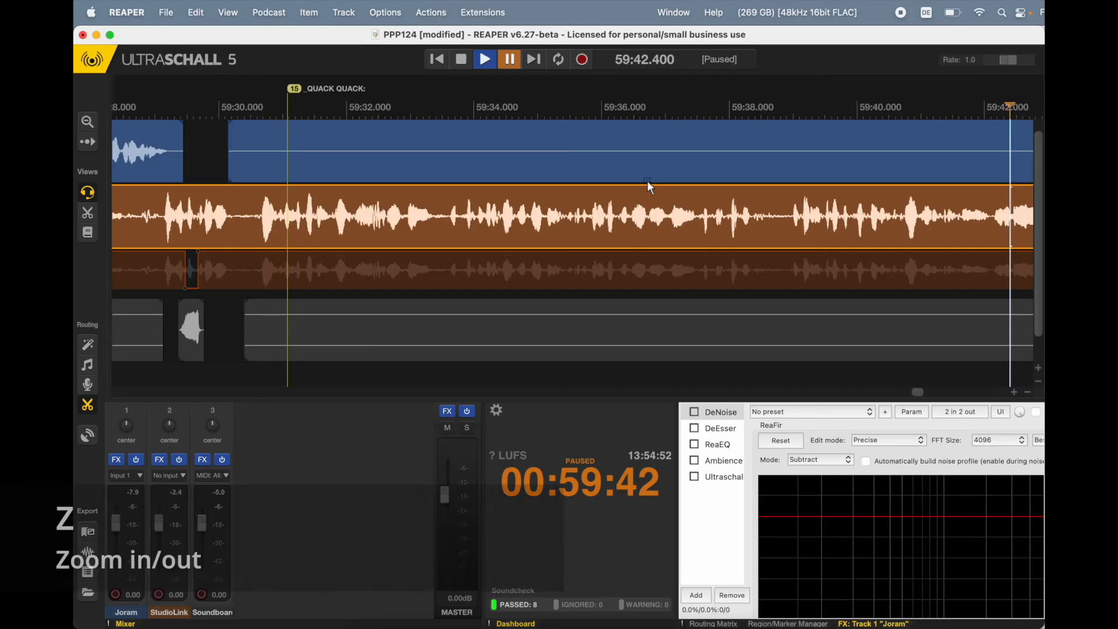
Step: Compare the zoomed-in and zoomed-out views of the timeline around the edit cursor at 59:42.400
key(z)
key(z)
key(z)
key(z)
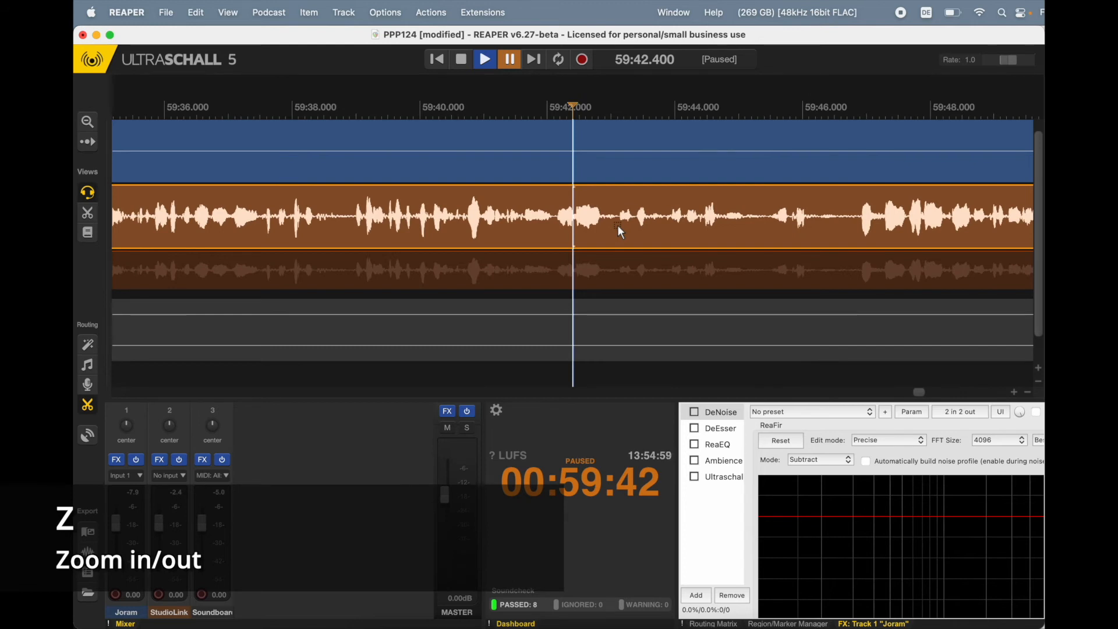
key(z)
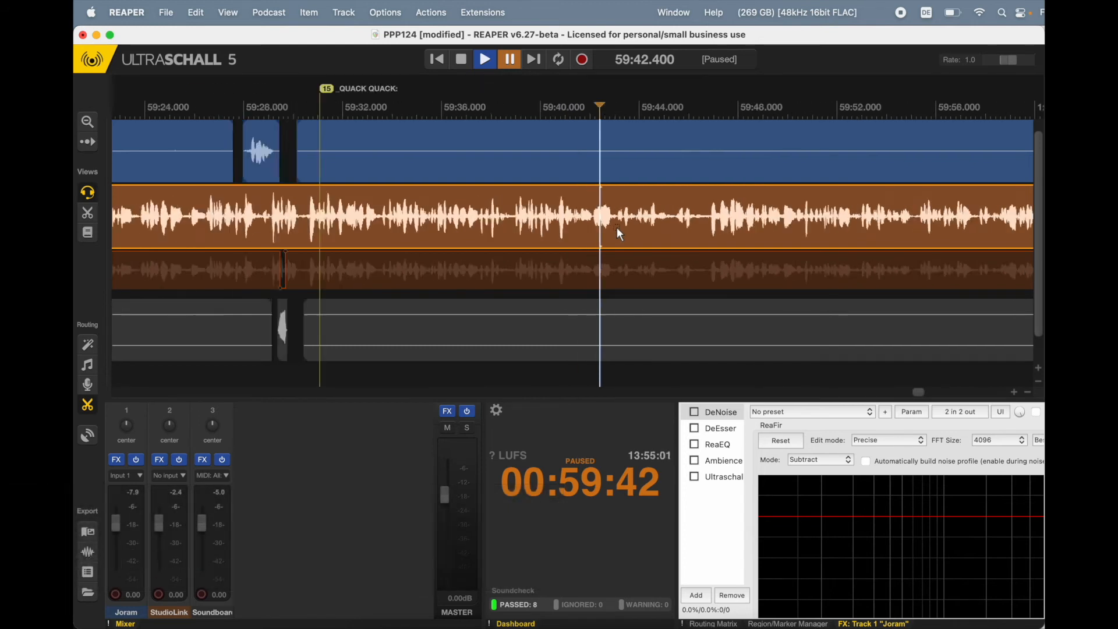
key(z)
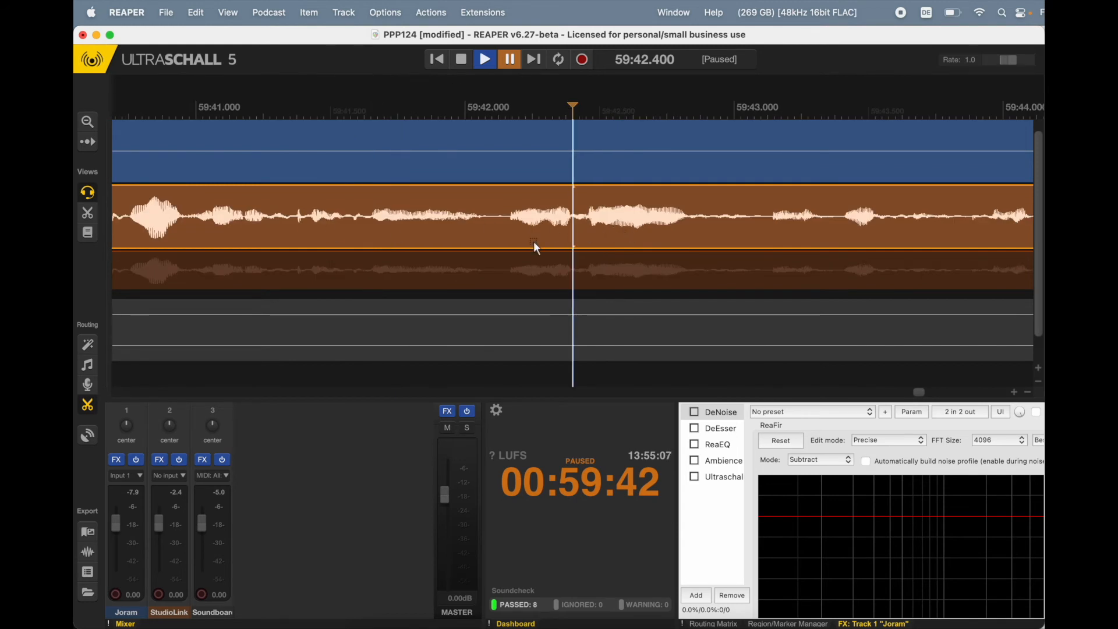
key(z)
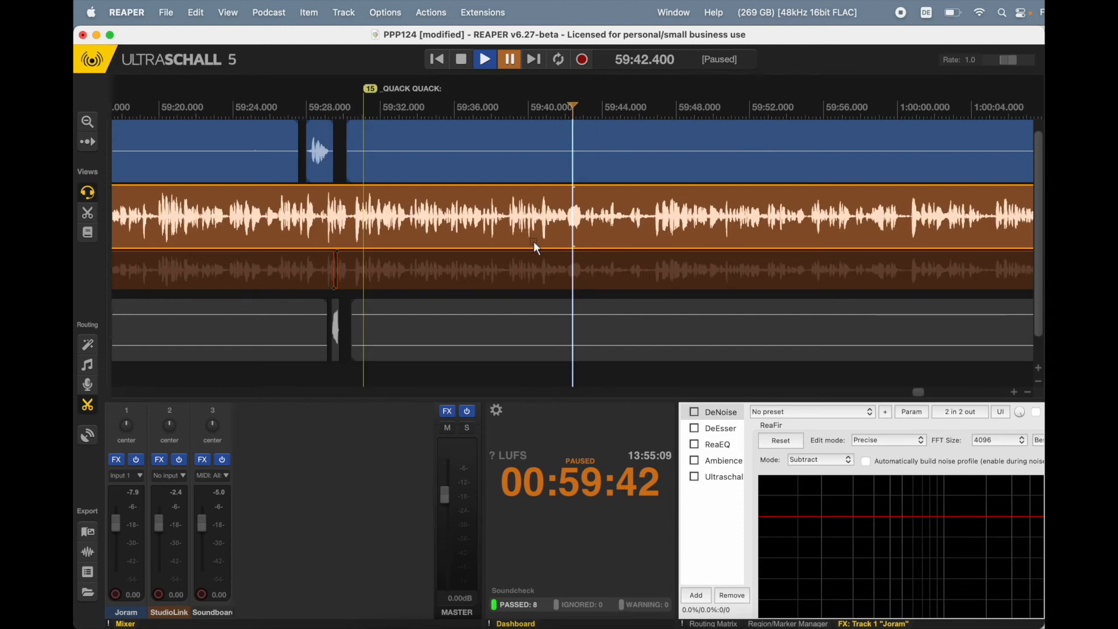
scroll(533, 241, right, 3)
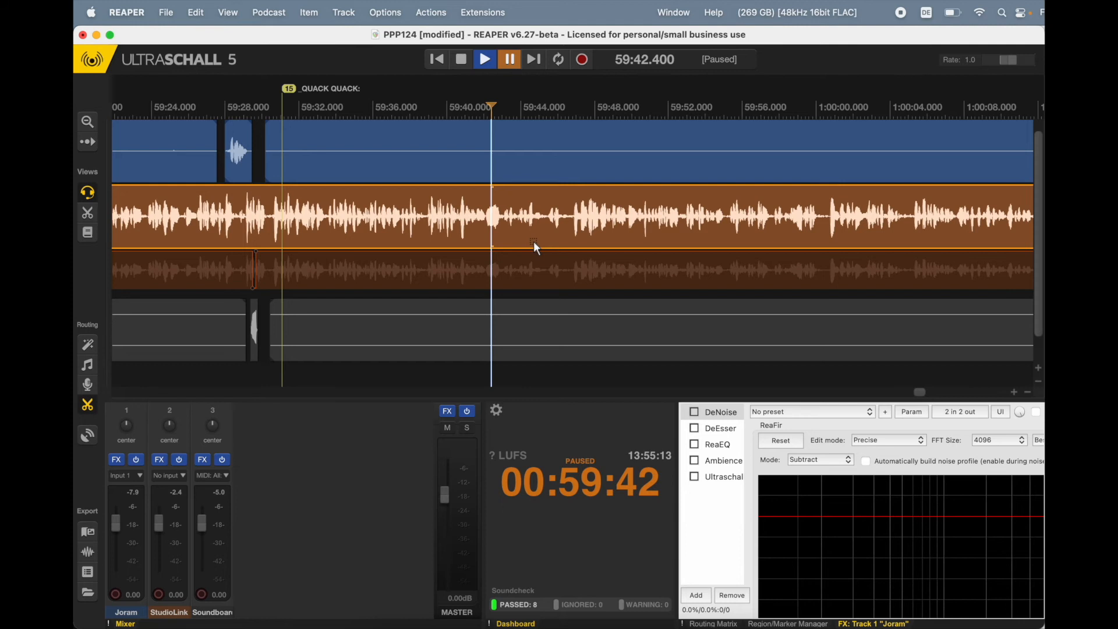
Step: Split the StudioLink item before and after the short phrase, at about 59:42.16 and 59:43.070
key(z)
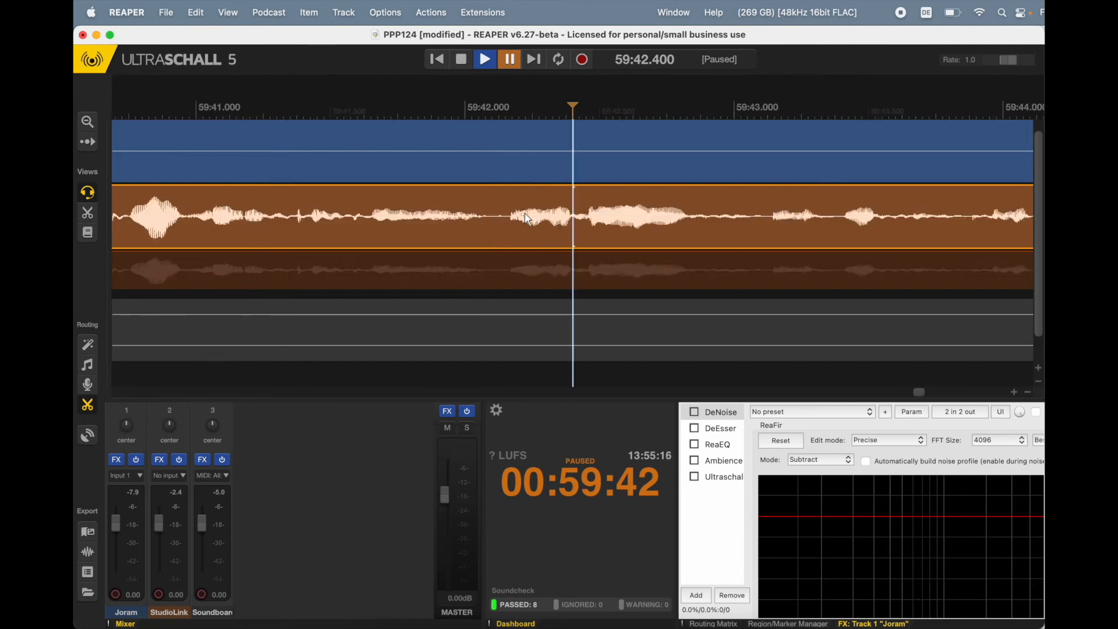
click(509, 228)
click(753, 227)
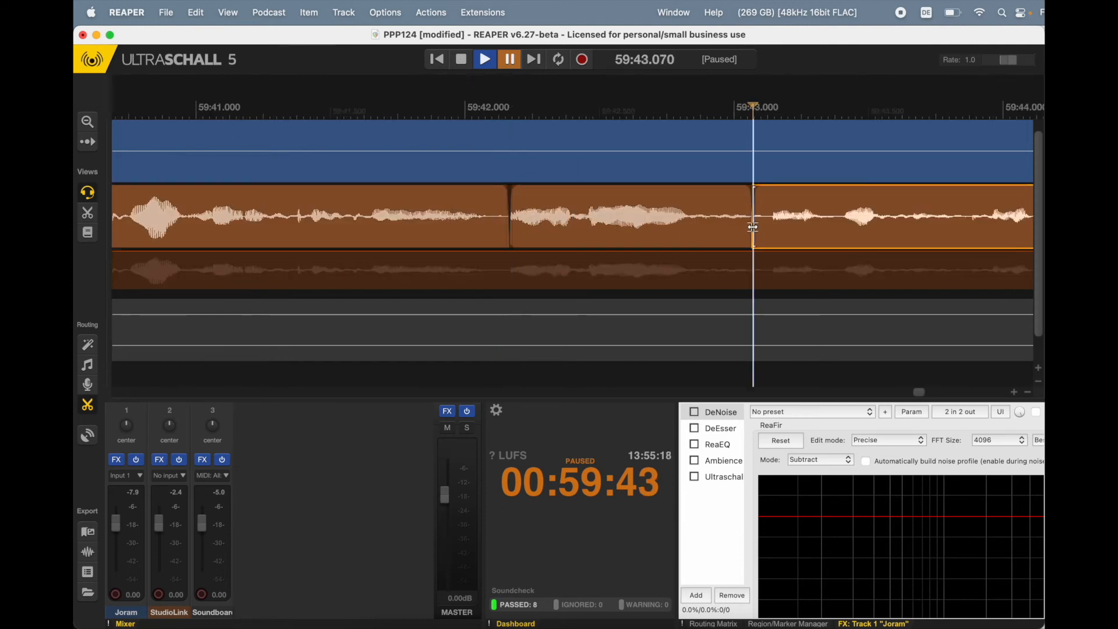
key(z)
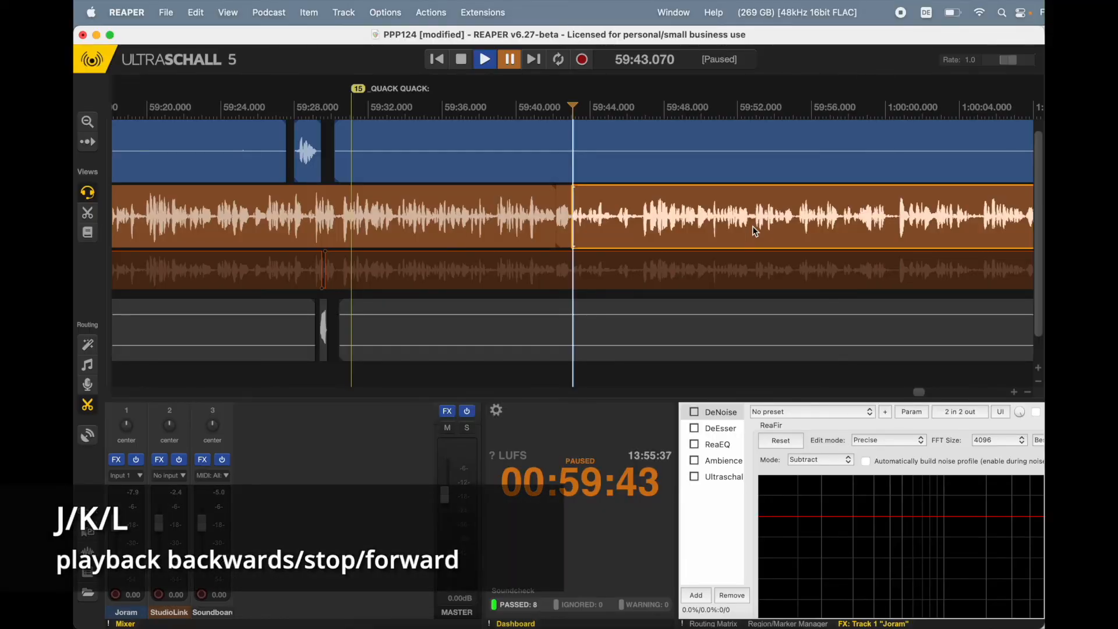
Step: Run playback forward and backward from about 59:43.070, stopping between direction changes, to review the surrounding audio
key(l)
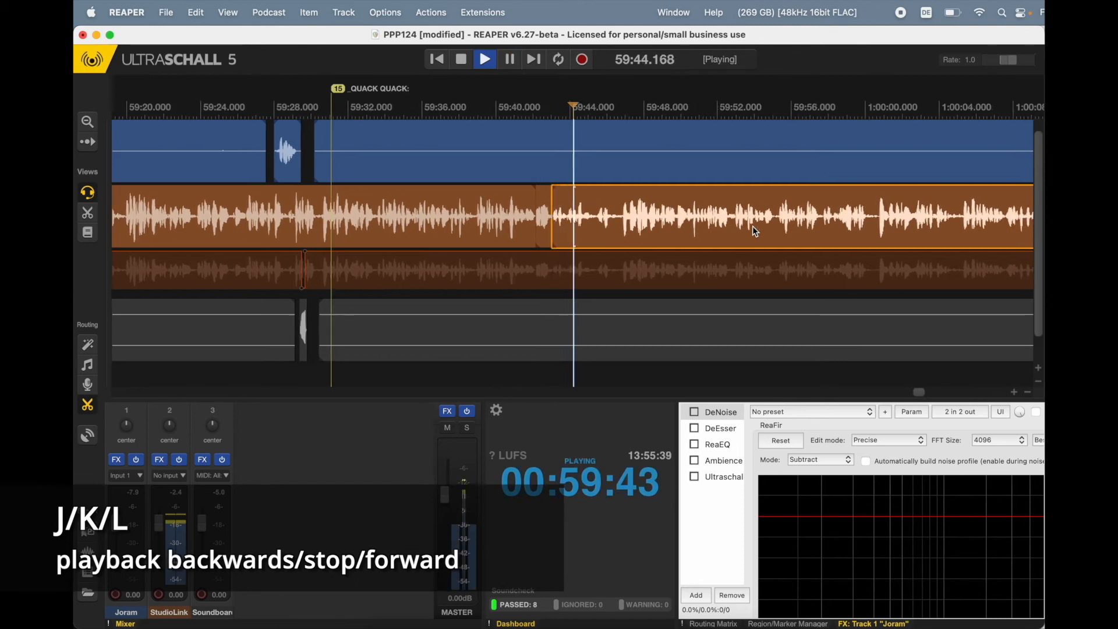
key(k)
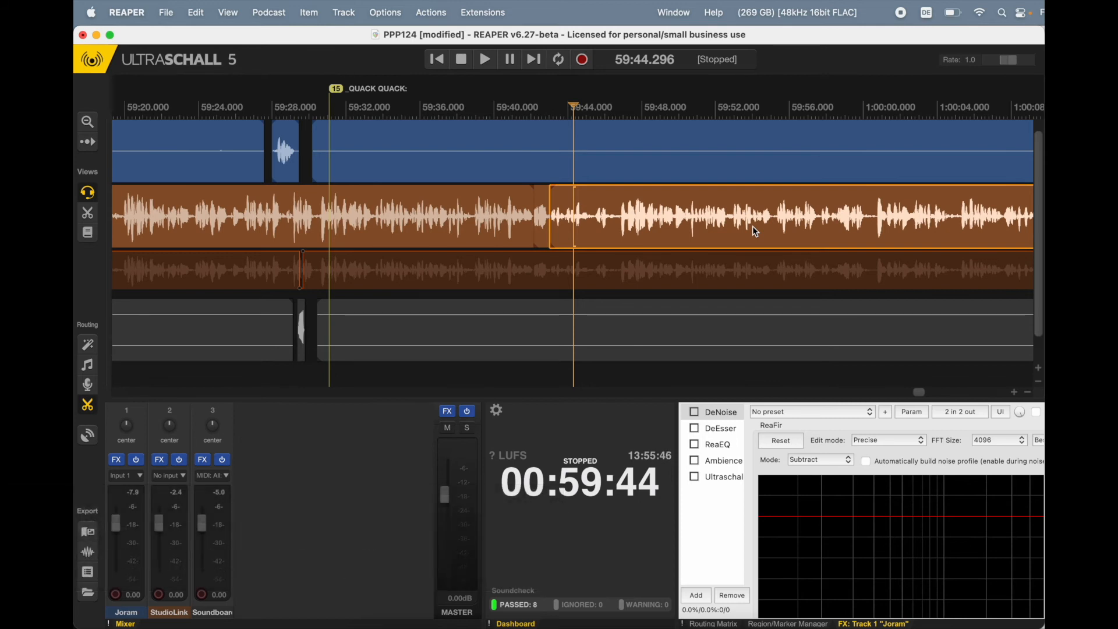
key(j)
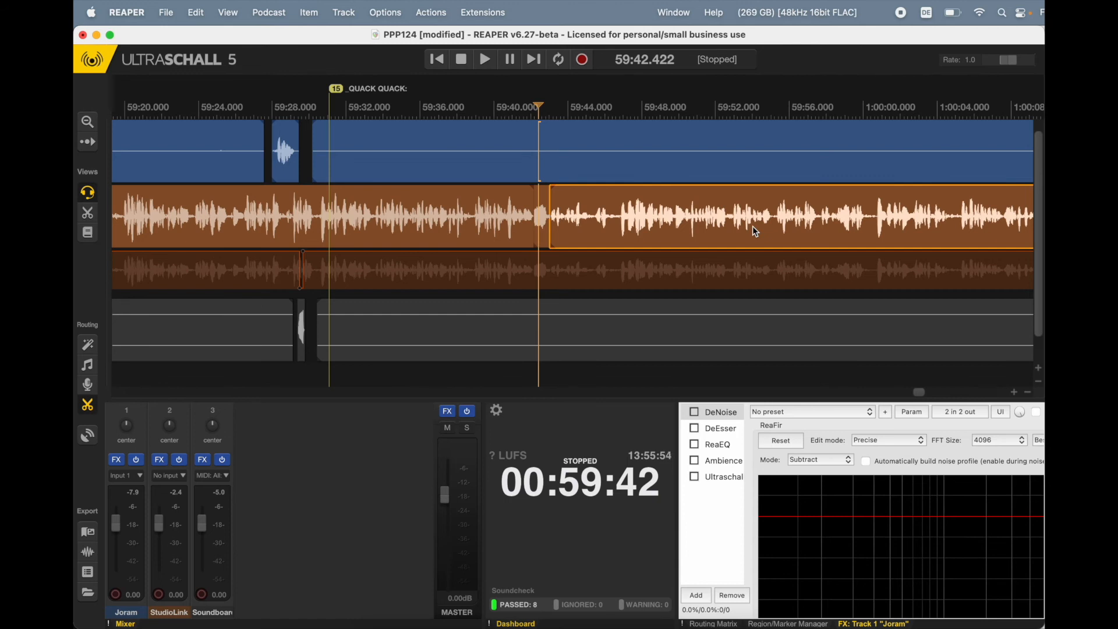
key(space)
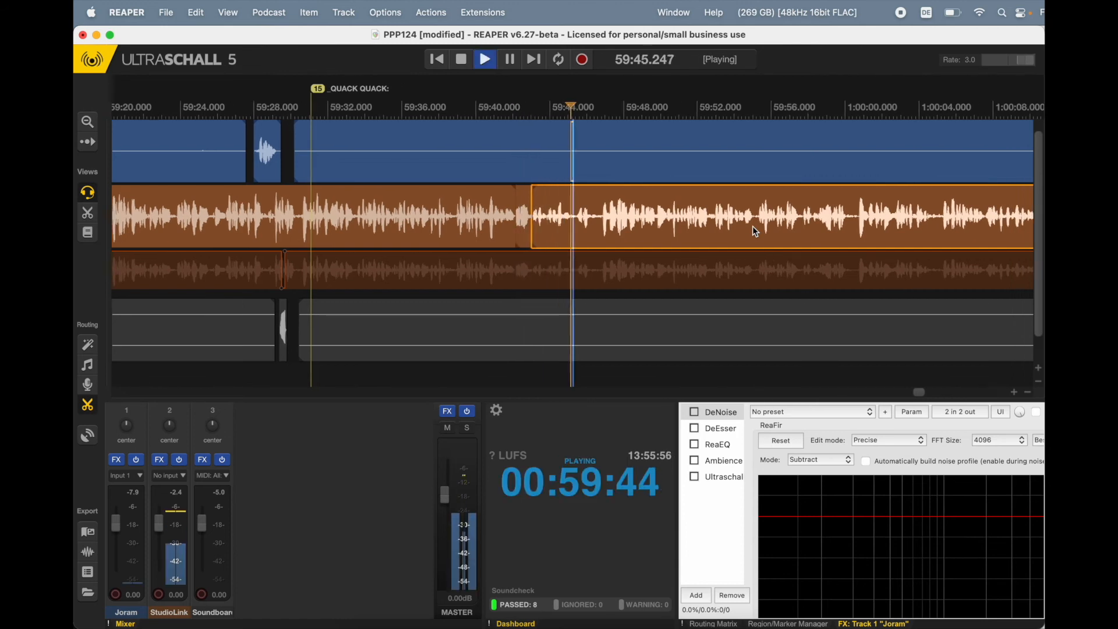
key(k)
key(j)
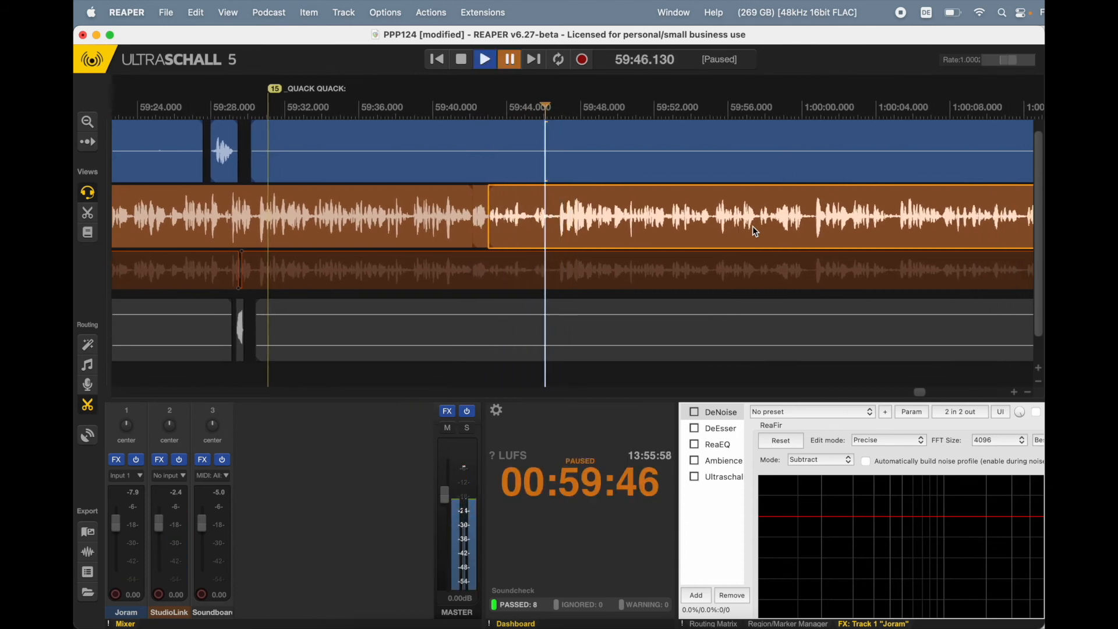
key(k)
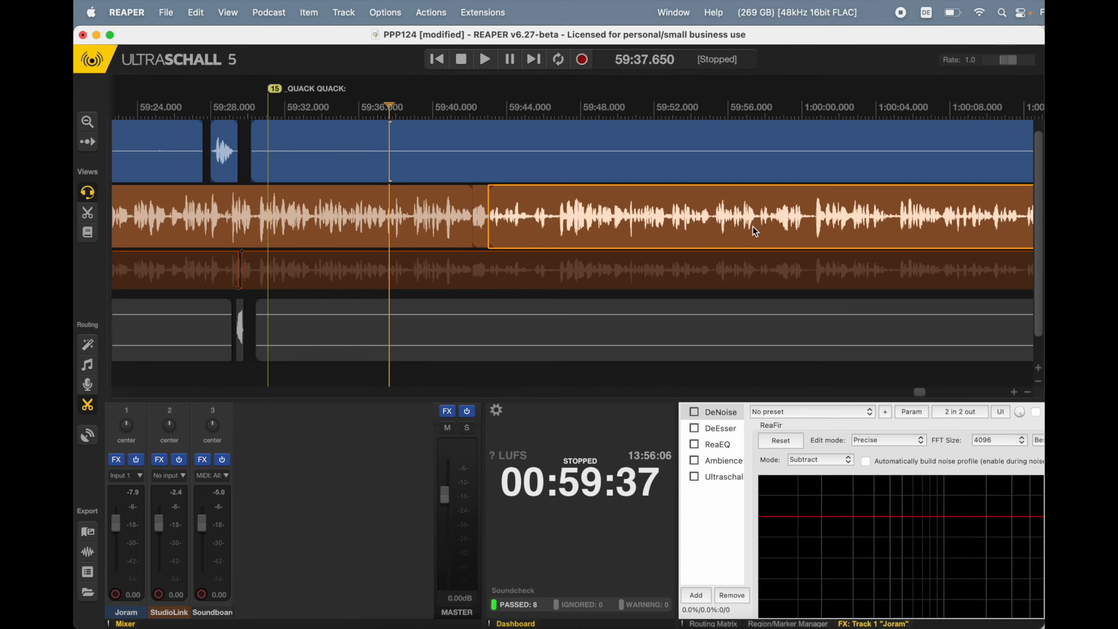
Step: Play forward to about 59:46.822 and split the StudioLink item there
key(l)
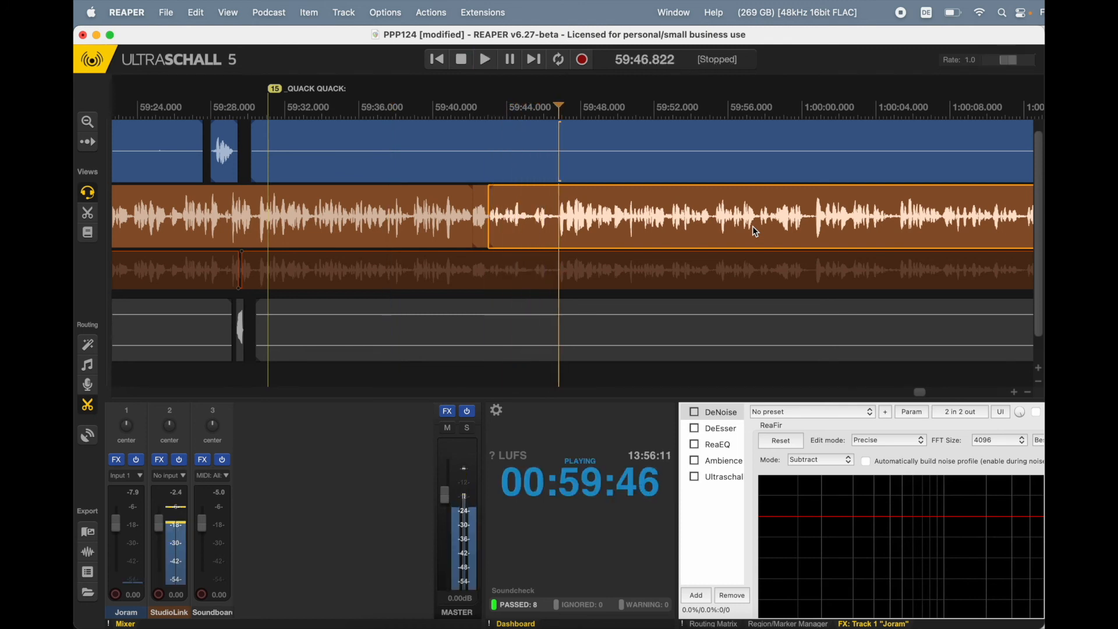
key(s)
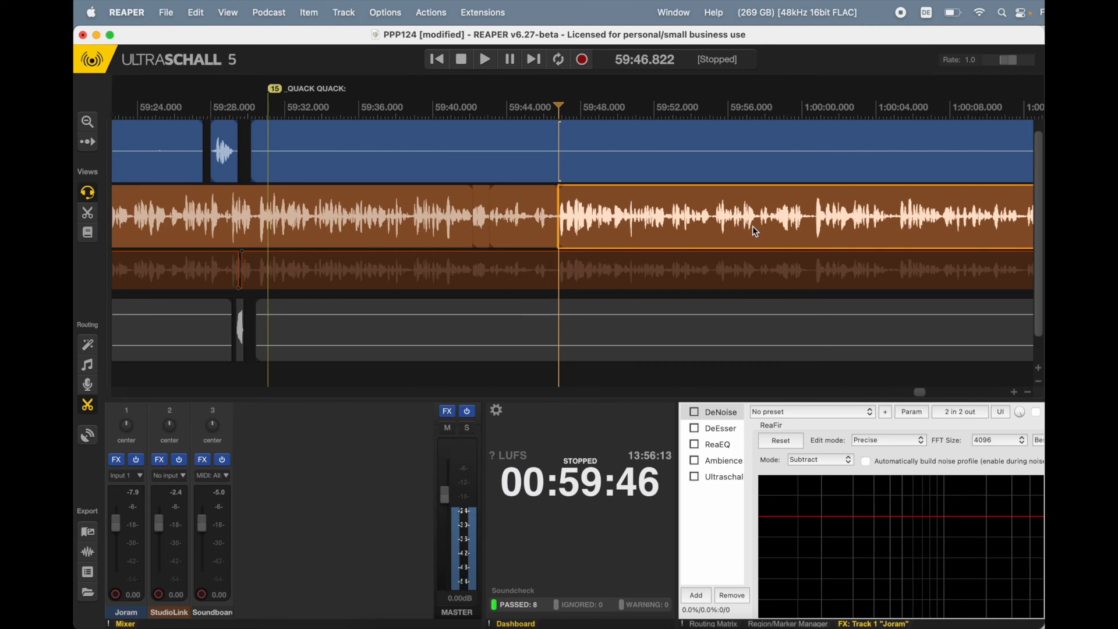